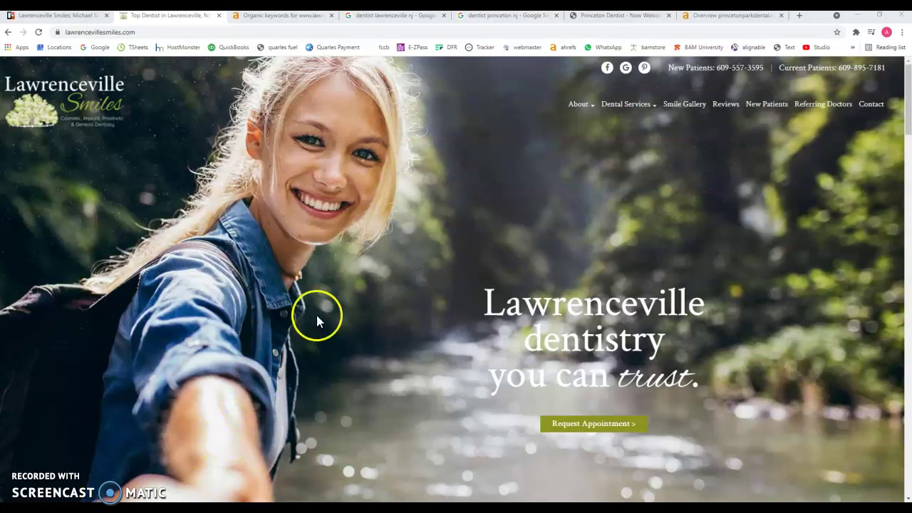
Scroll up and down through the Google search results to review the listings.
scroll(356, 278, down, 3)
scroll(361, 275, down, 5)
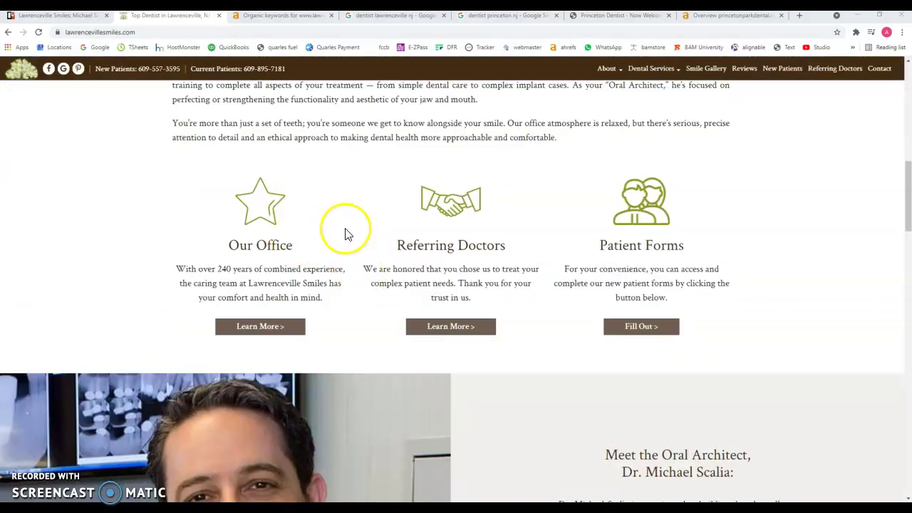
scroll(362, 272, up, 3)
scroll(362, 275, down, 12)
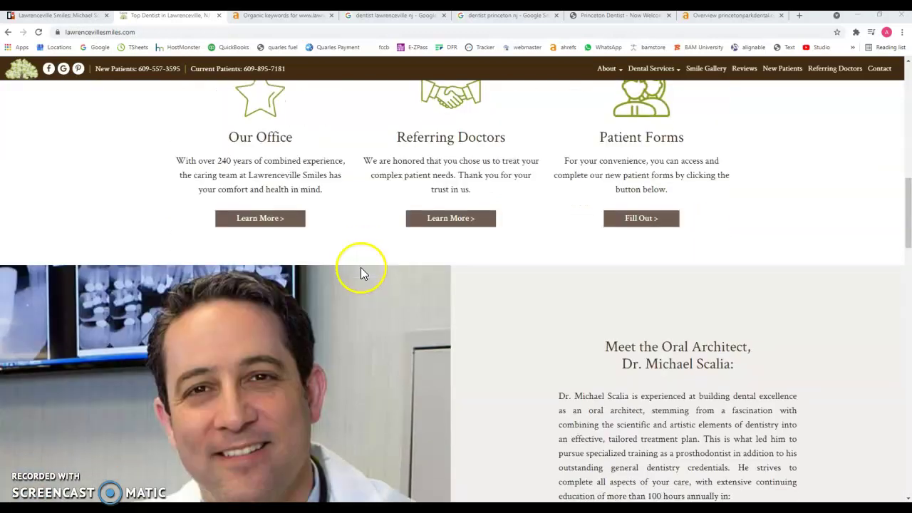
scroll(480, 281, down, 5)
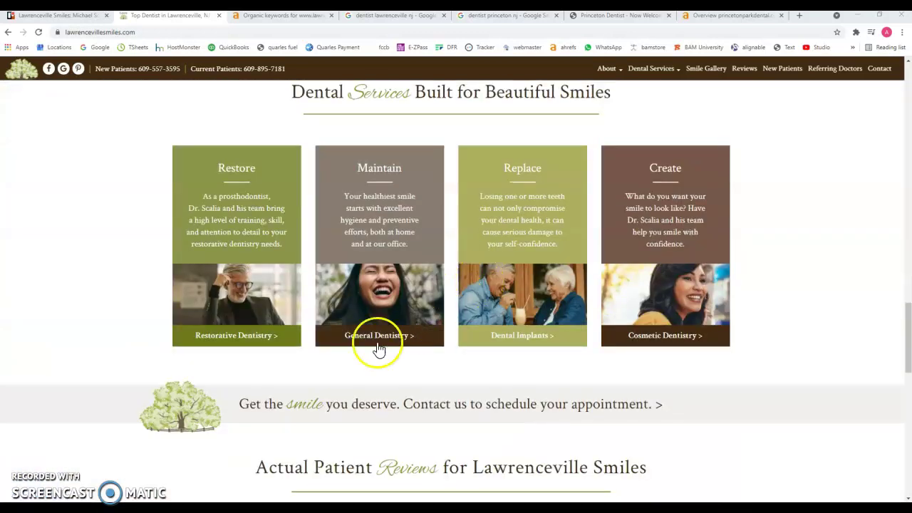
scroll(325, 370, down, 4)
scroll(206, 310, down, 5)
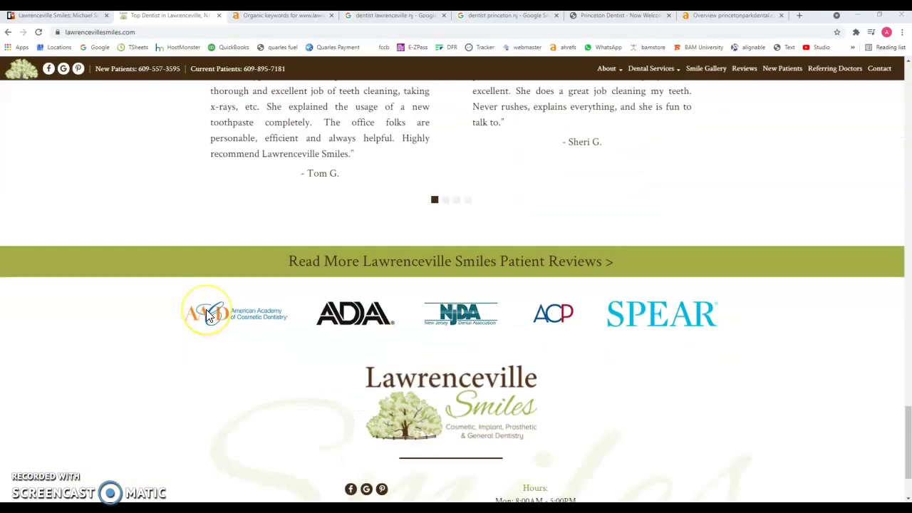
scroll(206, 316, up, 13)
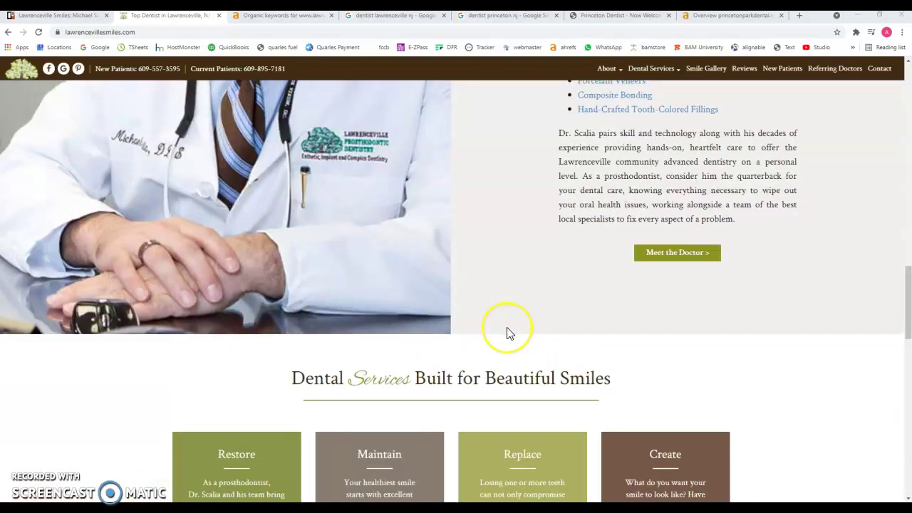
scroll(508, 332, up, 3)
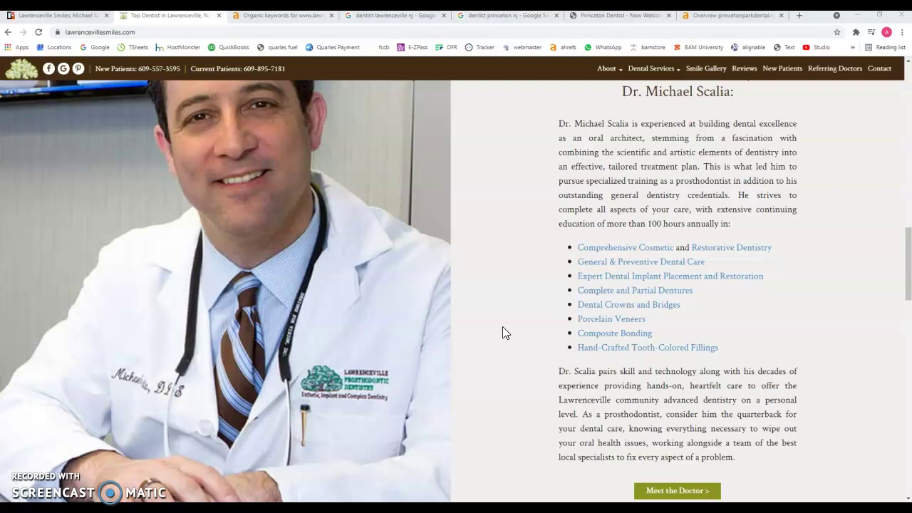
scroll(502, 327, up, 15)
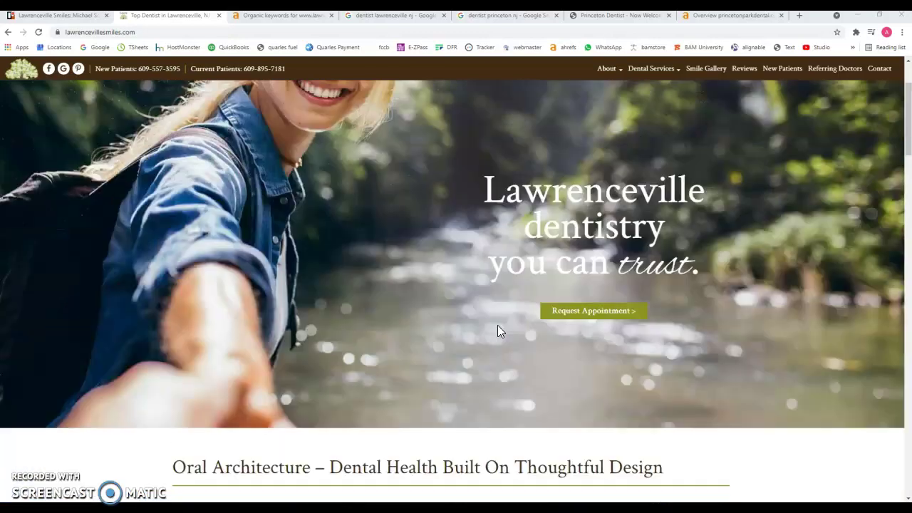
scroll(500, 317, up, 2)
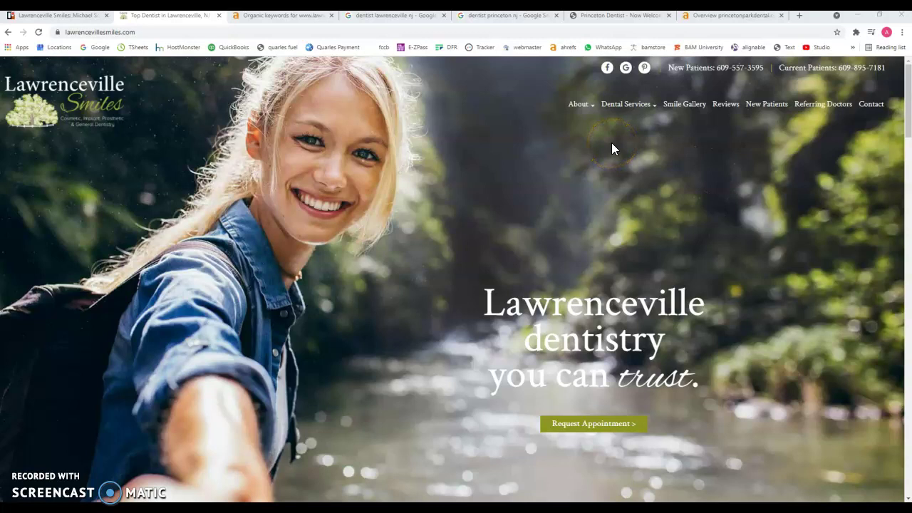
Open the lawrencevillesmiles.com Ahrefs overview and its 751 backlinks, waiting past the unresponsive-page warning.
click(265, 17)
click(26, 116)
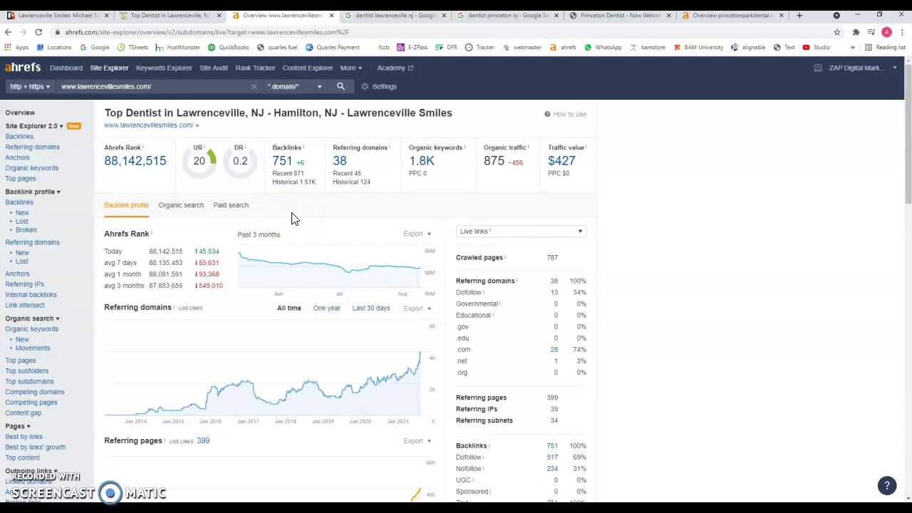
click(285, 163)
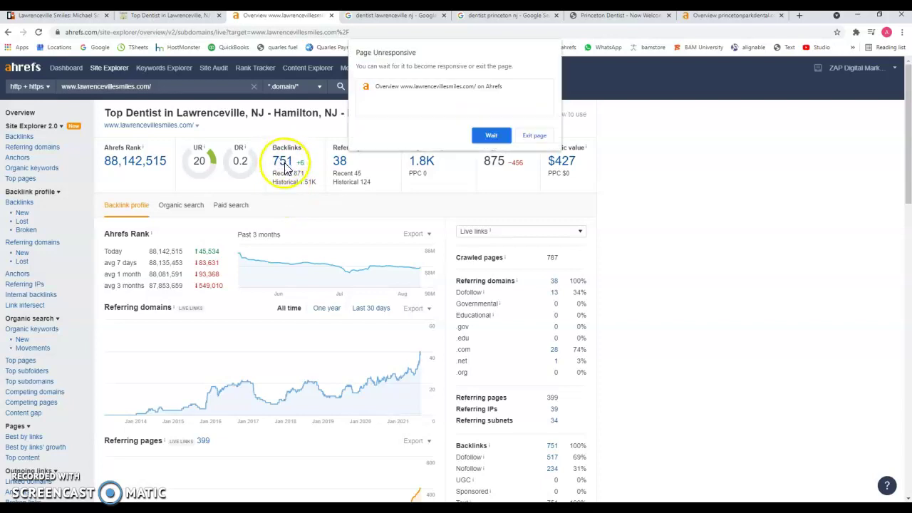
click(493, 143)
click(491, 136)
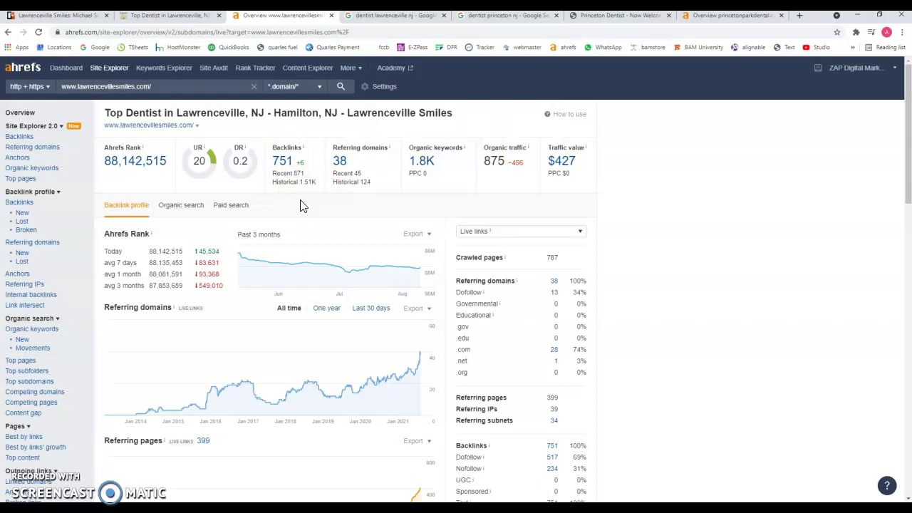
Review the 'dentist lawrenceville nj' results, including the 17 long-tail keywords and lawrencevillesmiles.com traffic panel.
click(390, 15)
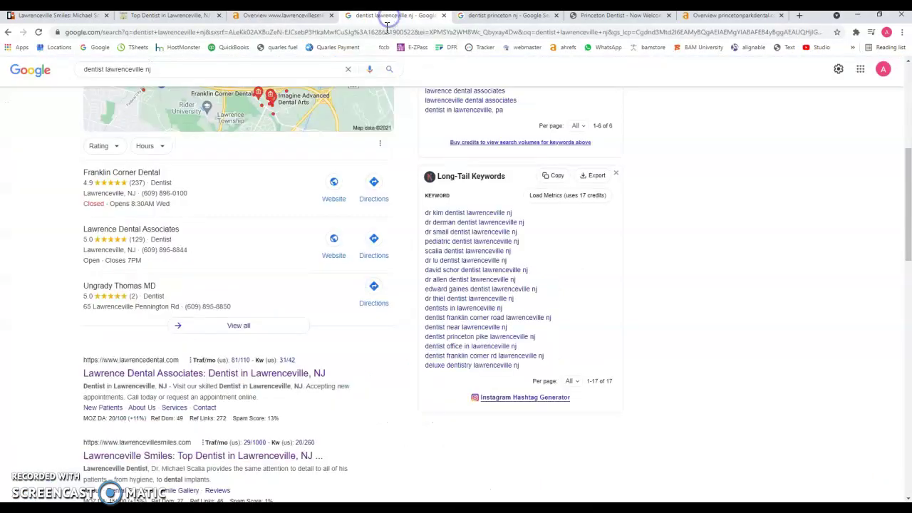
scroll(306, 267, up, 5)
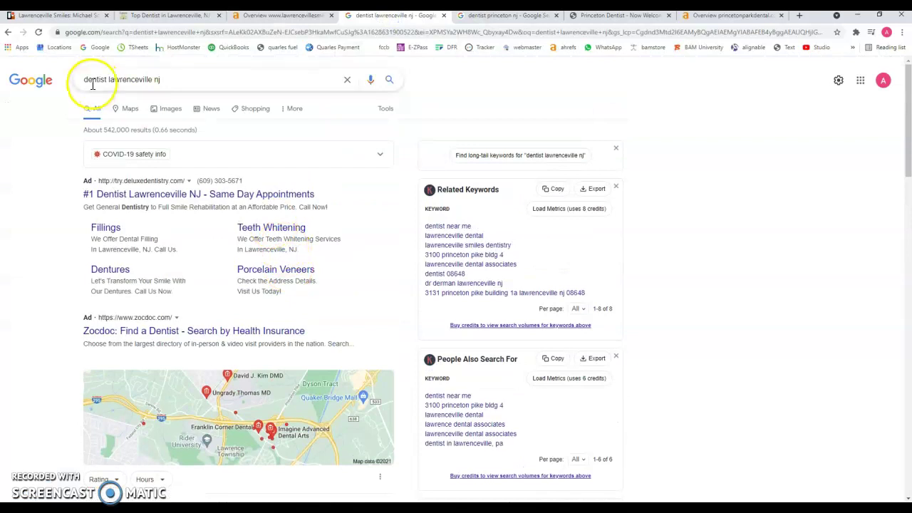
scroll(235, 170, down, 2)
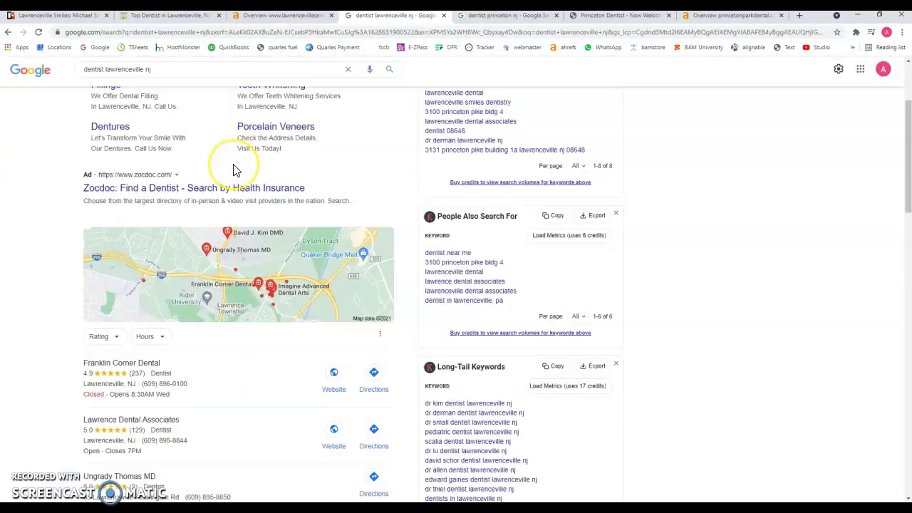
scroll(234, 169, down, 2)
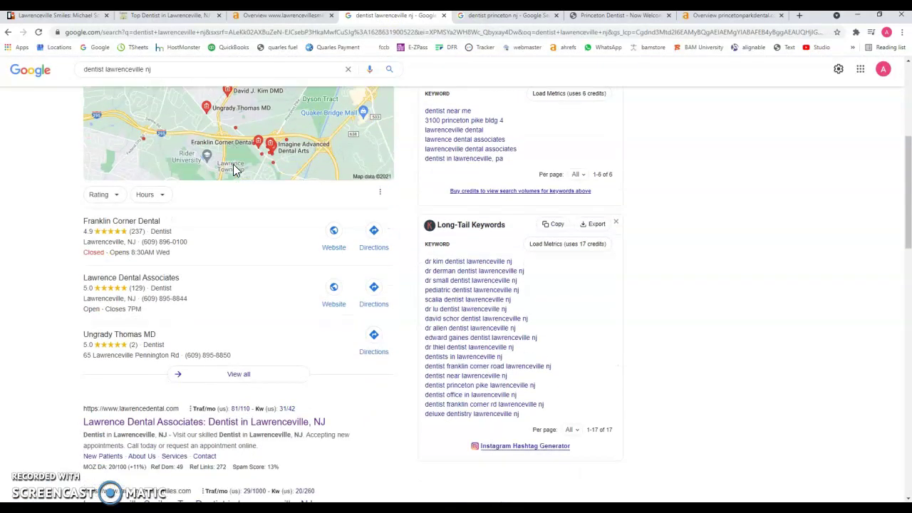
scroll(182, 184, up, 3)
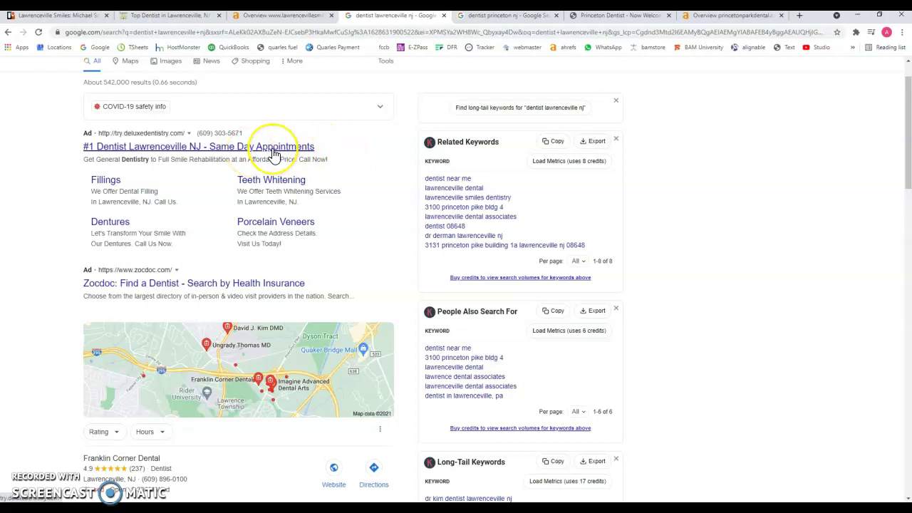
scroll(348, 193, down, 3)
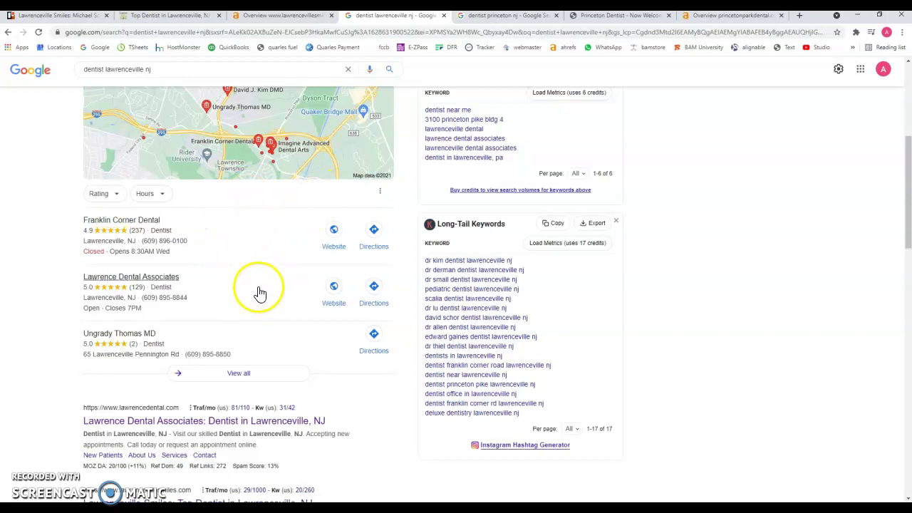
scroll(260, 285, down, 1)
scroll(260, 225, down, 1)
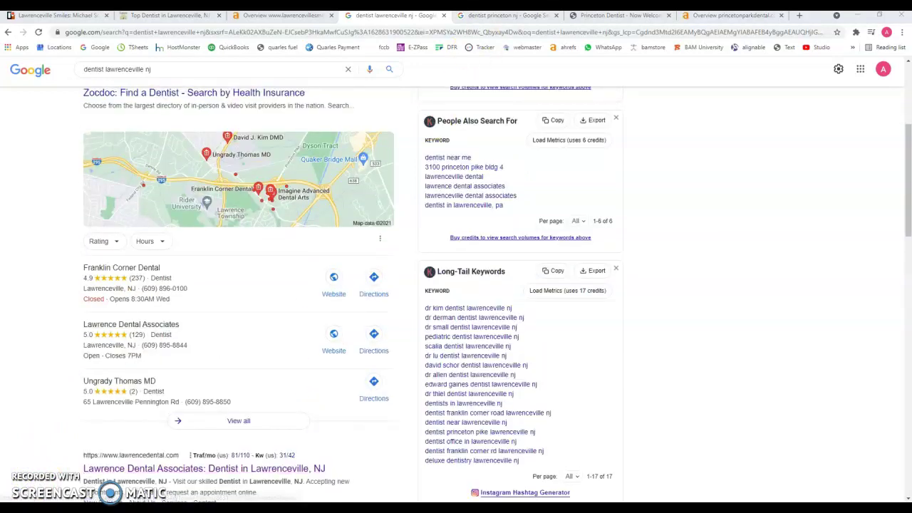
Scan the 'dentist princeton nj' results, then bring up the Princeton Park Dental Associates homepage.
click(493, 20)
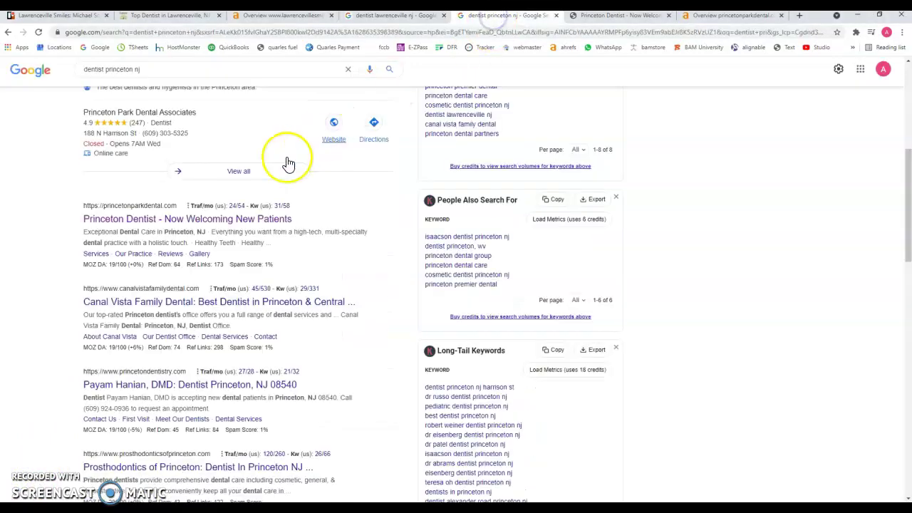
scroll(271, 199, up, 2)
scroll(236, 234, up, 3)
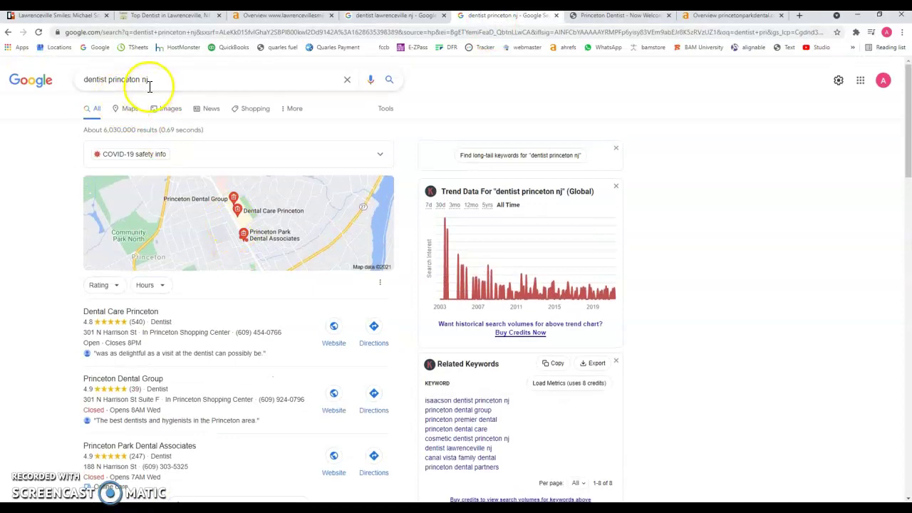
scroll(235, 324, down, 2)
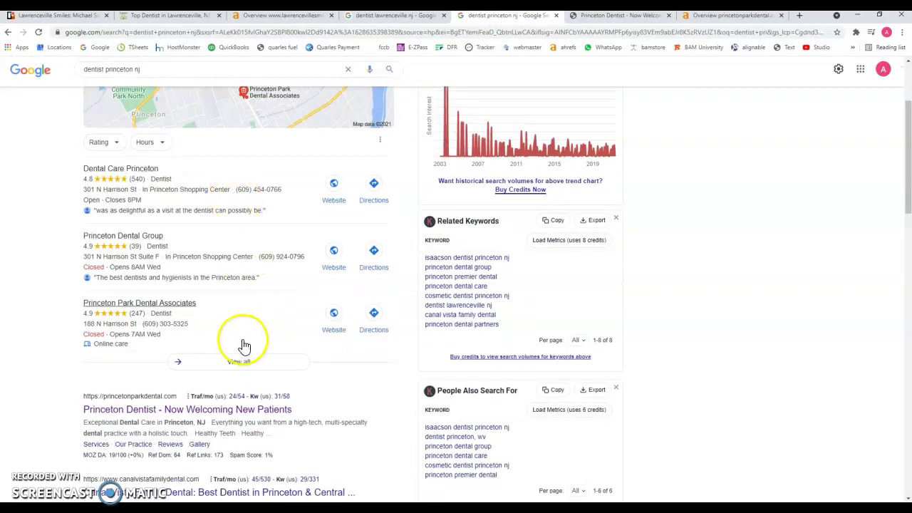
scroll(240, 297, down, 3)
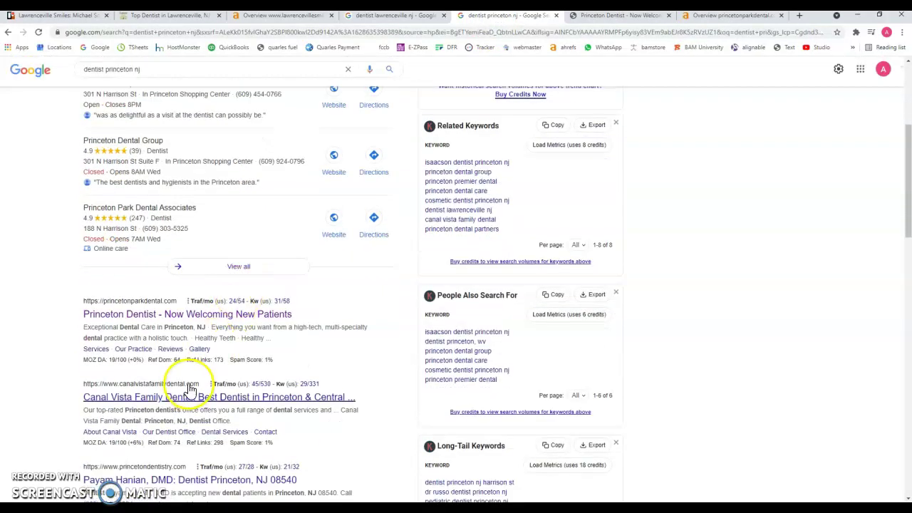
scroll(203, 392, down, 2)
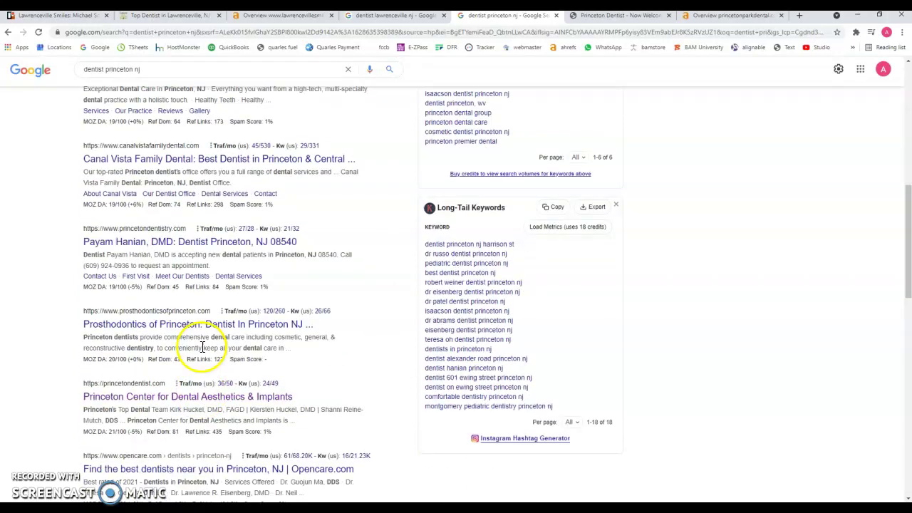
scroll(208, 417, down, 2)
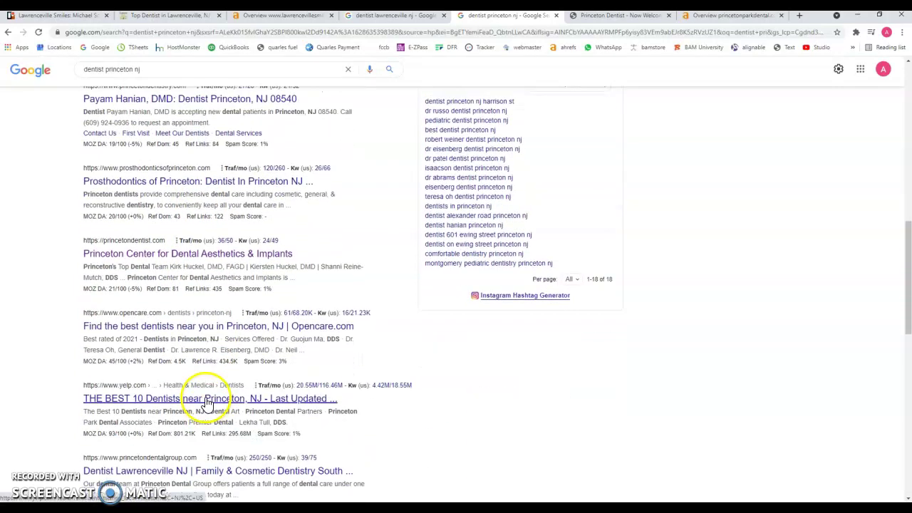
scroll(207, 404, up, 9)
scroll(206, 403, down, 2)
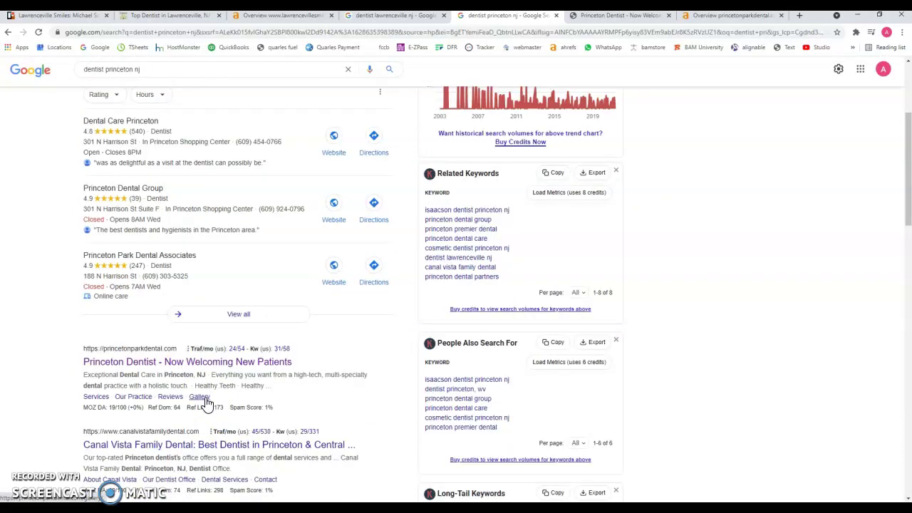
scroll(204, 403, up, 2)
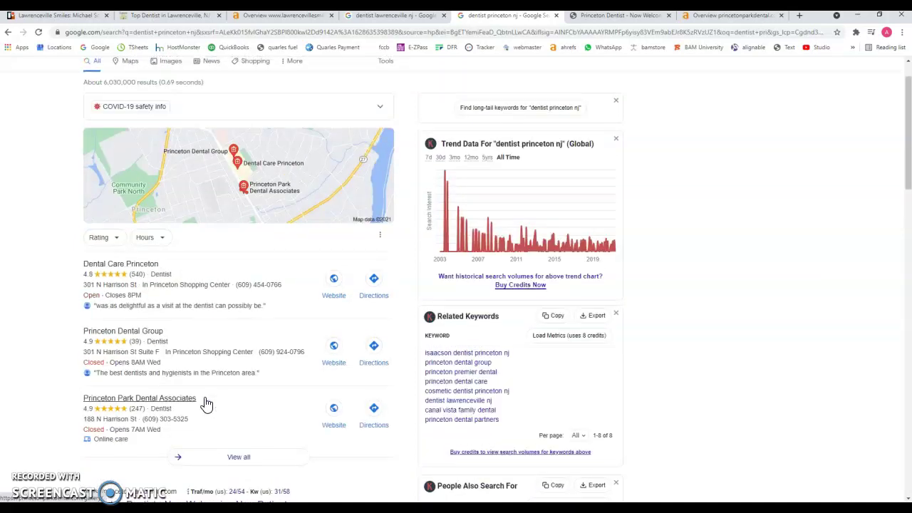
scroll(142, 346, down, 3)
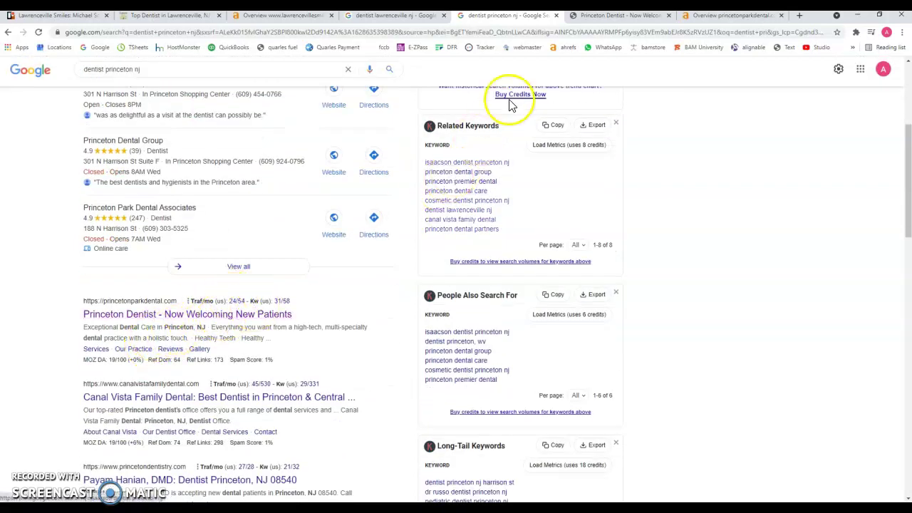
click(584, 21)
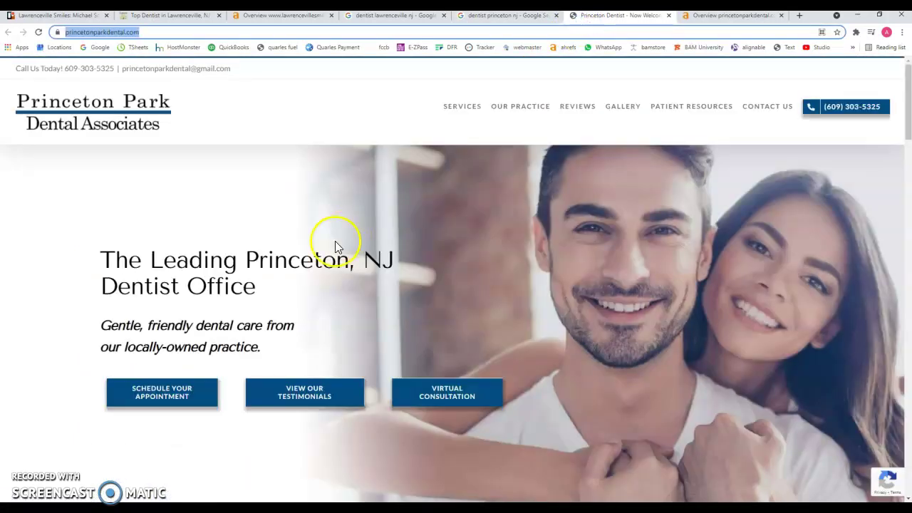
Skim the Princeton Park Dental homepage, then view its Ahrefs overview (DR 1.8, 412 backlinks, 348 keywords).
scroll(306, 253, down, 15)
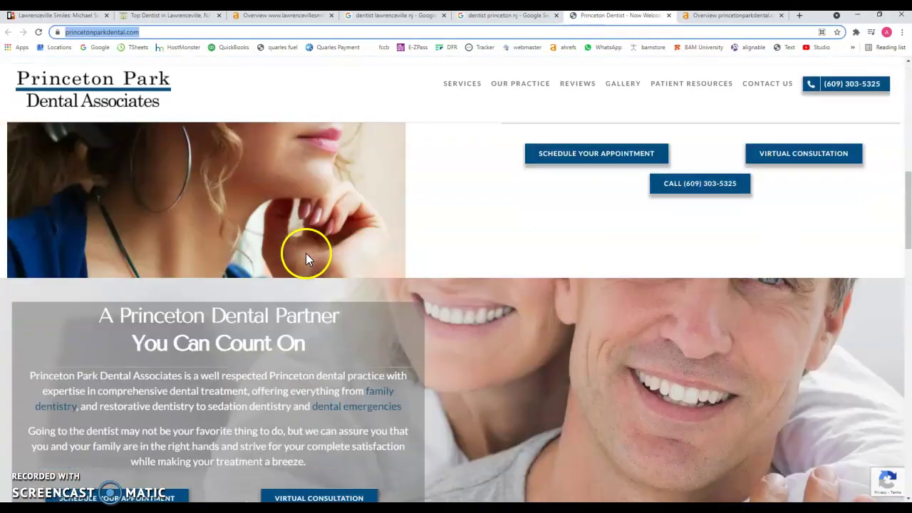
scroll(309, 259, down, 10)
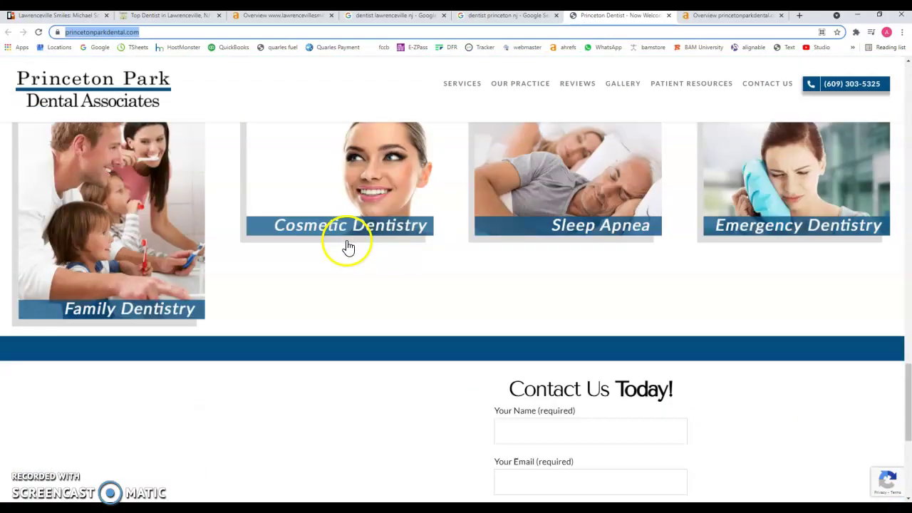
scroll(334, 267, up, 18)
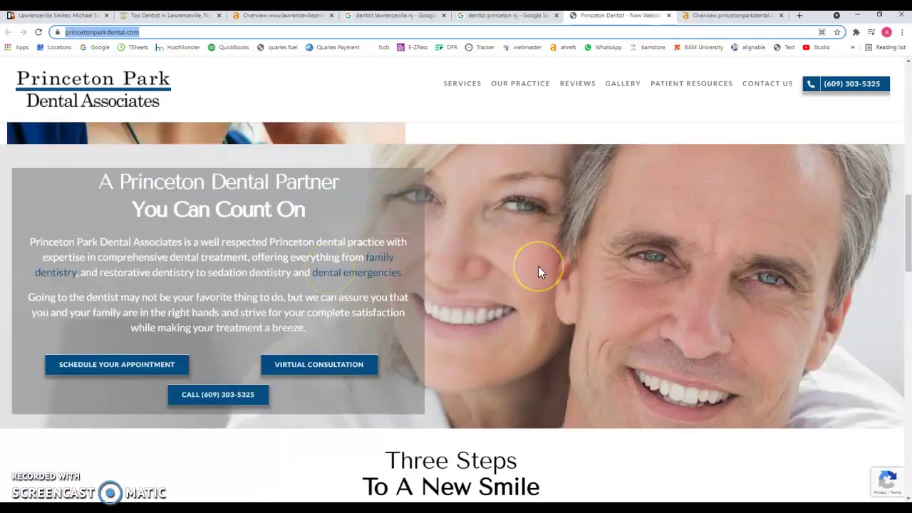
click(702, 18)
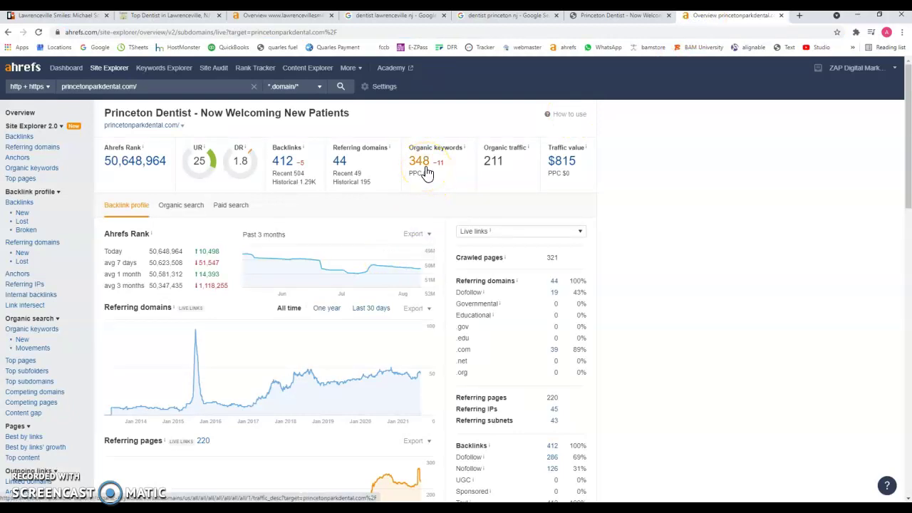
Compare the lawrencevillesmiles.com and princetonparkdental.com Ahrefs overview metrics side by side.
click(285, 15)
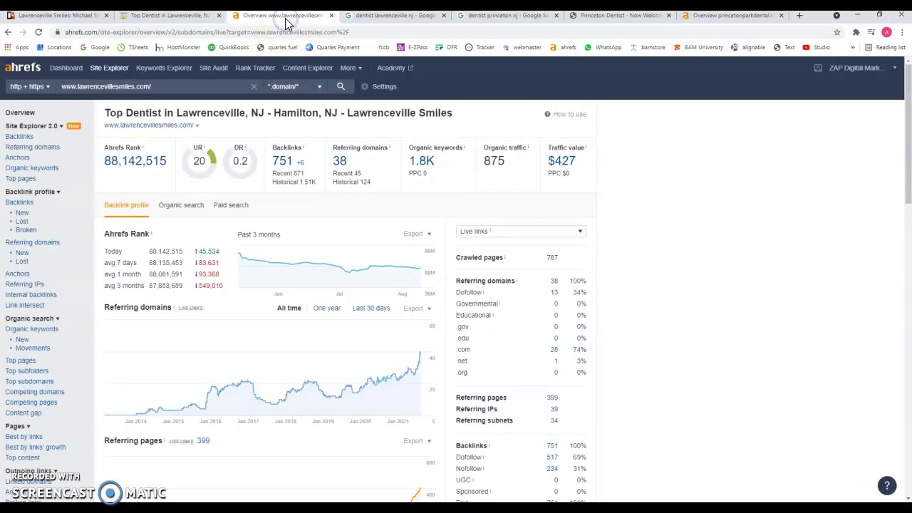
click(430, 163)
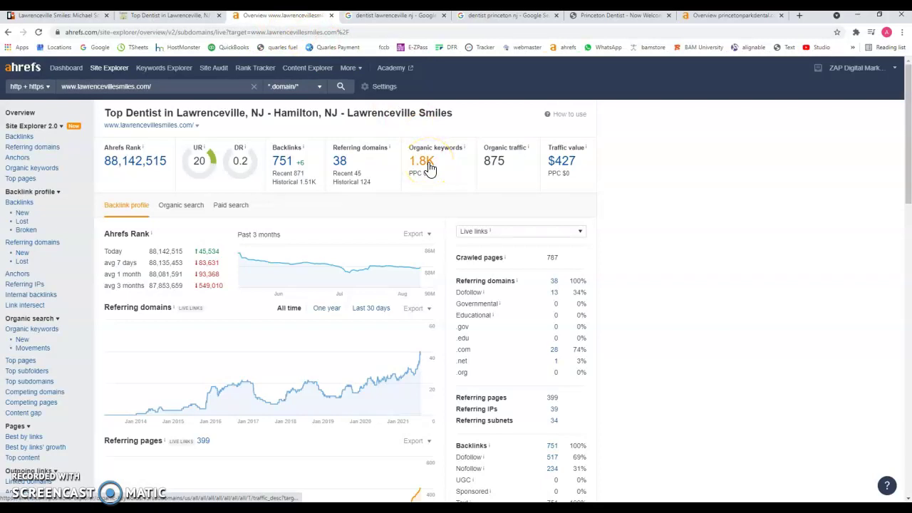
click(732, 18)
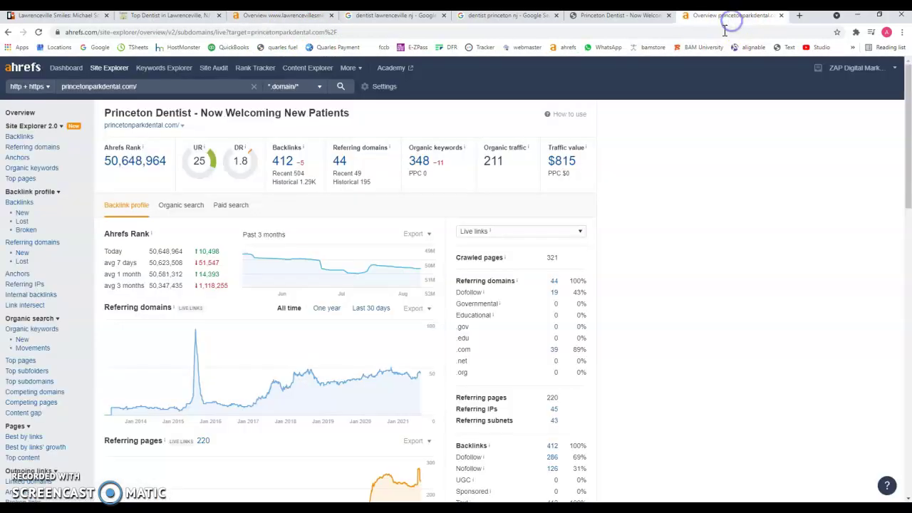
click(418, 163)
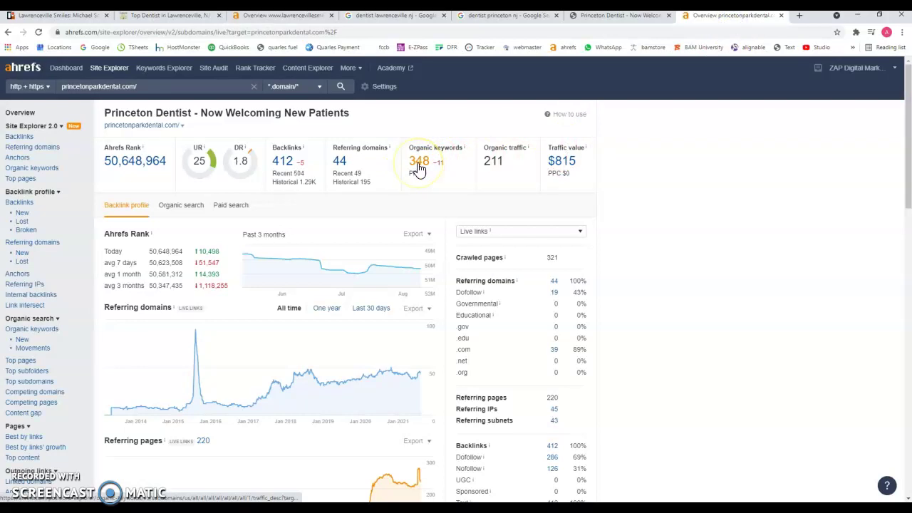
click(284, 171)
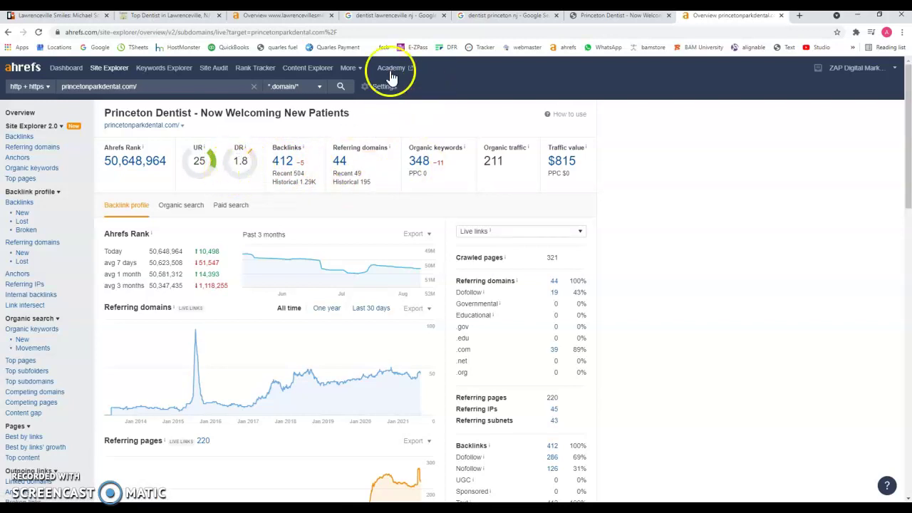
Recheck the Lawrenceville overview, then open princetonparkdental.com's 348 organic keywords report.
click(286, 19)
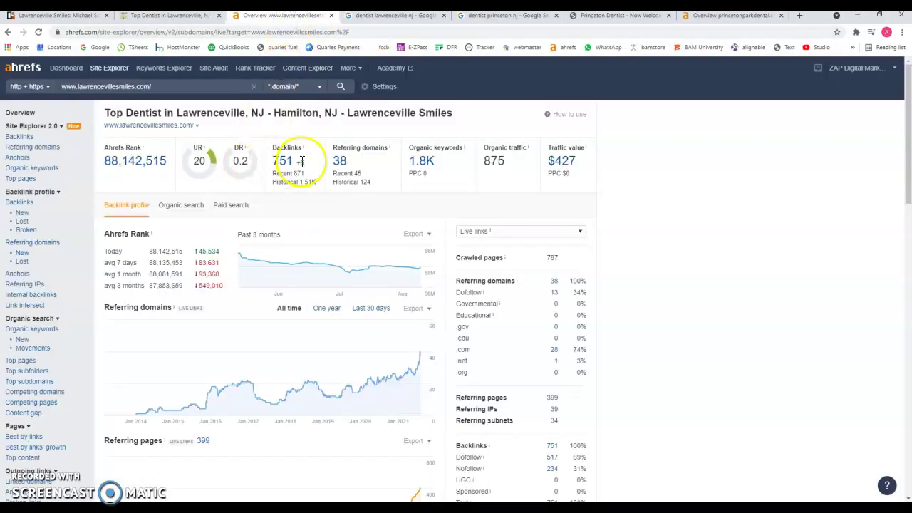
click(692, 16)
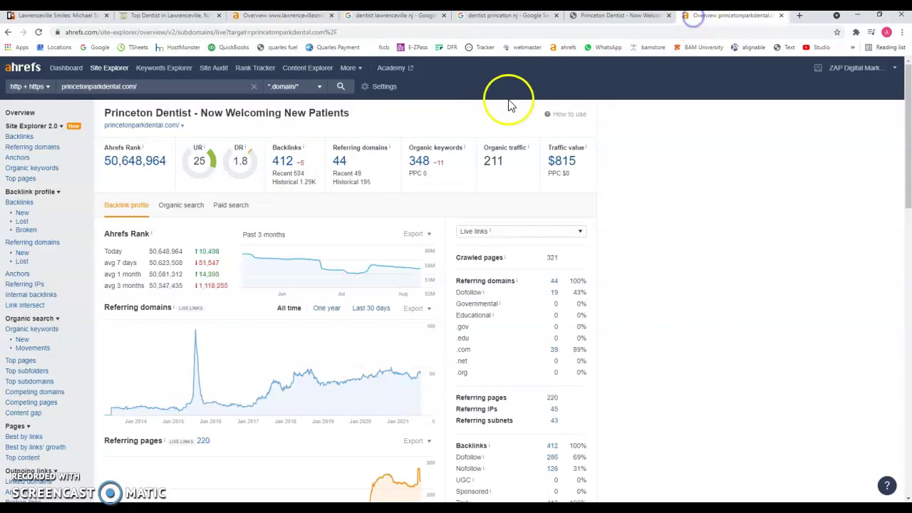
click(419, 164)
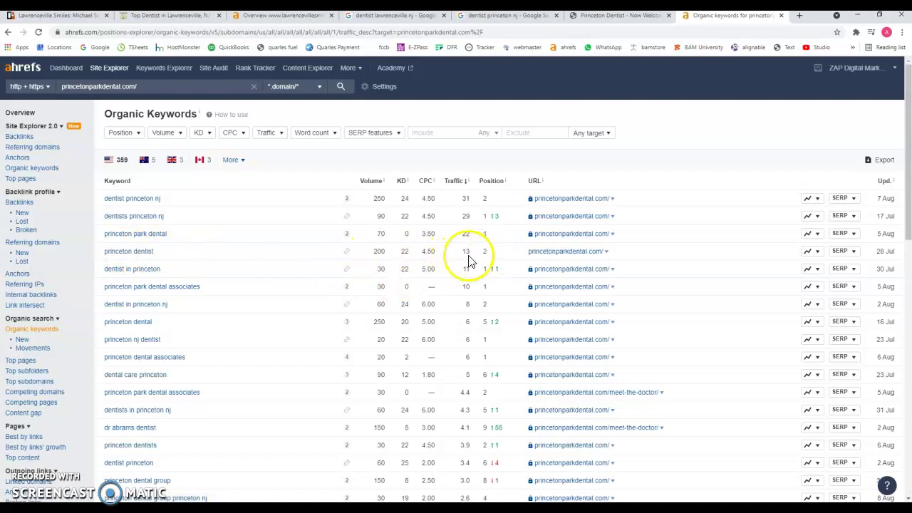
scroll(242, 306, down, 2)
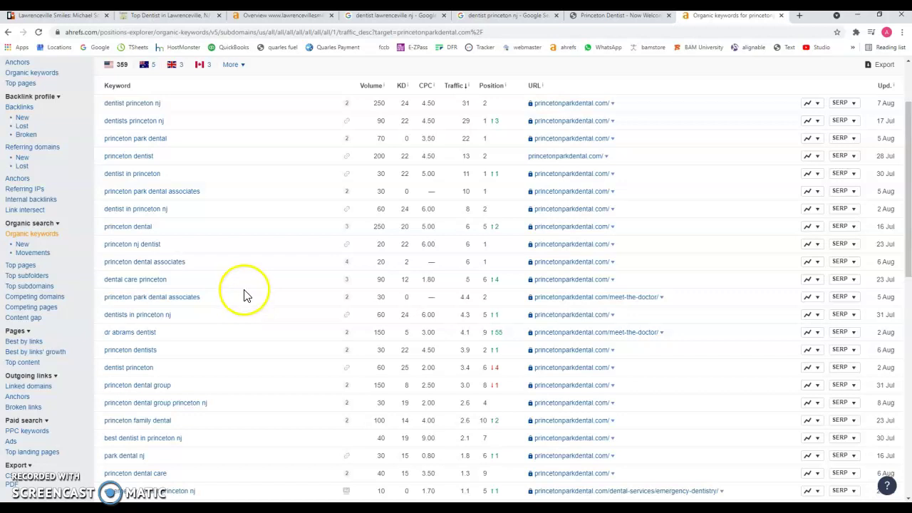
scroll(242, 305, down, 1)
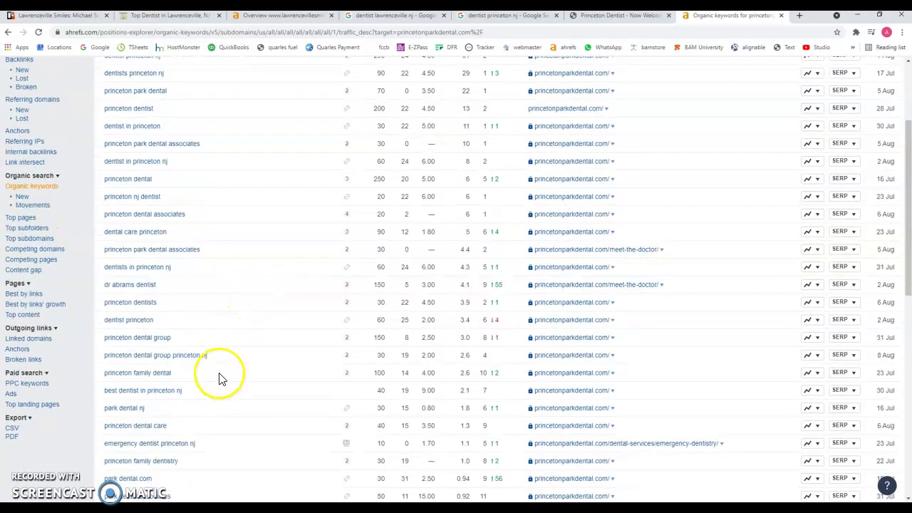
scroll(220, 381, down, 1)
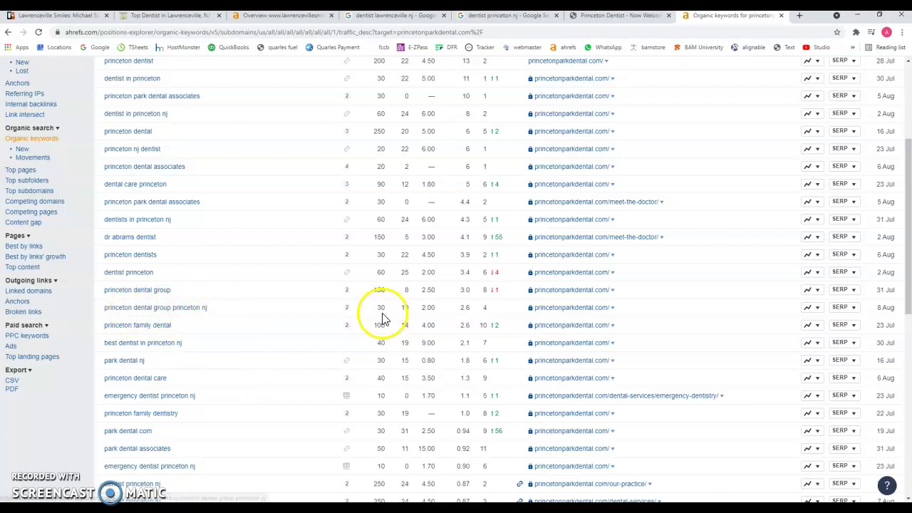
scroll(260, 319, down, 2)
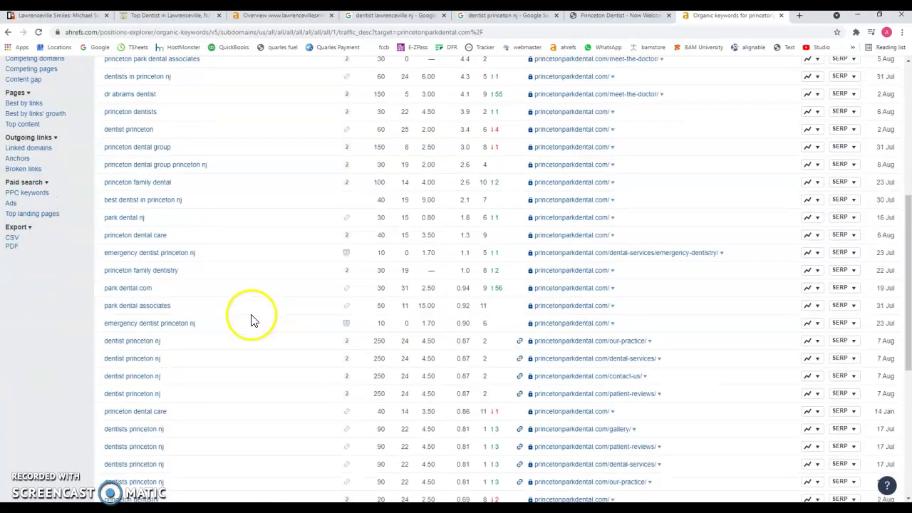
scroll(219, 378, down, 1)
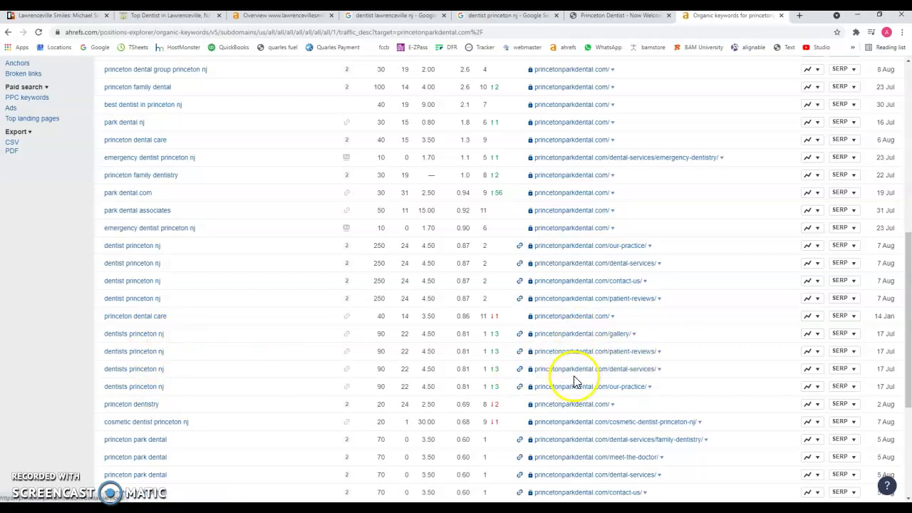
scroll(228, 362, down, 2)
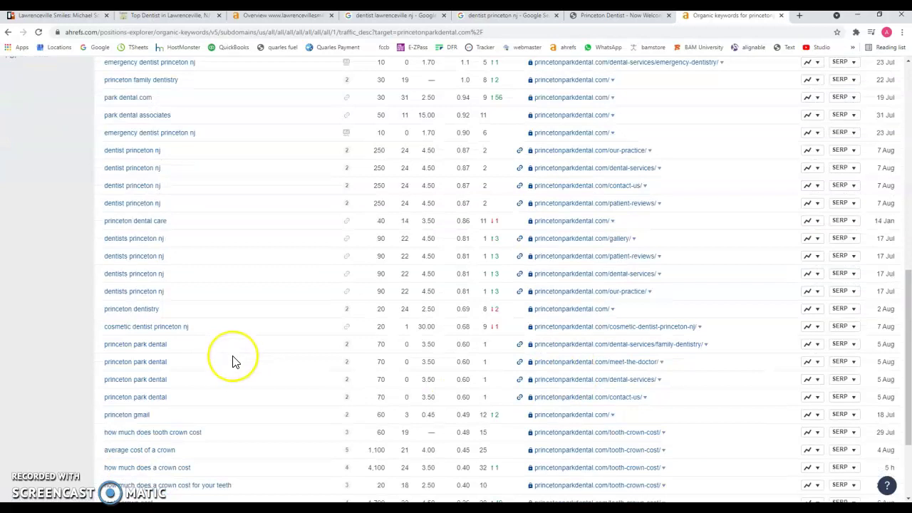
scroll(236, 362, down, 2)
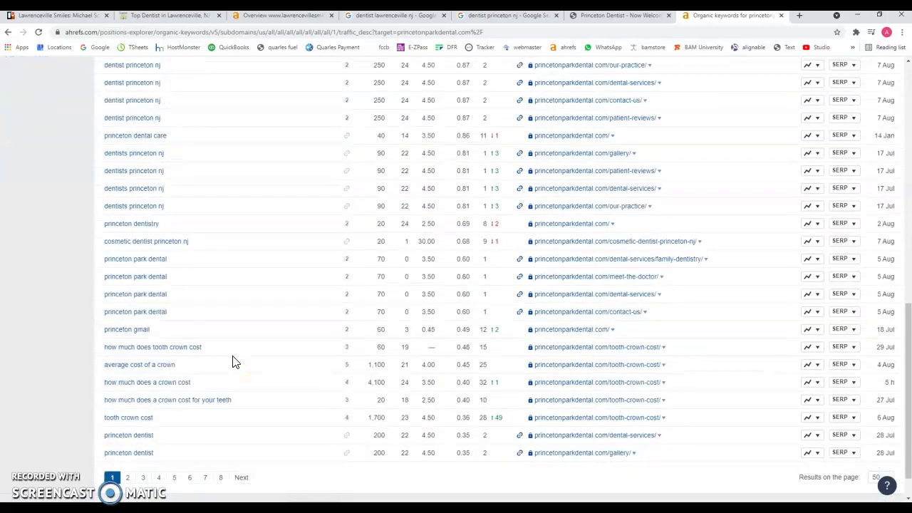
scroll(235, 362, up, 6)
scroll(237, 362, up, 5)
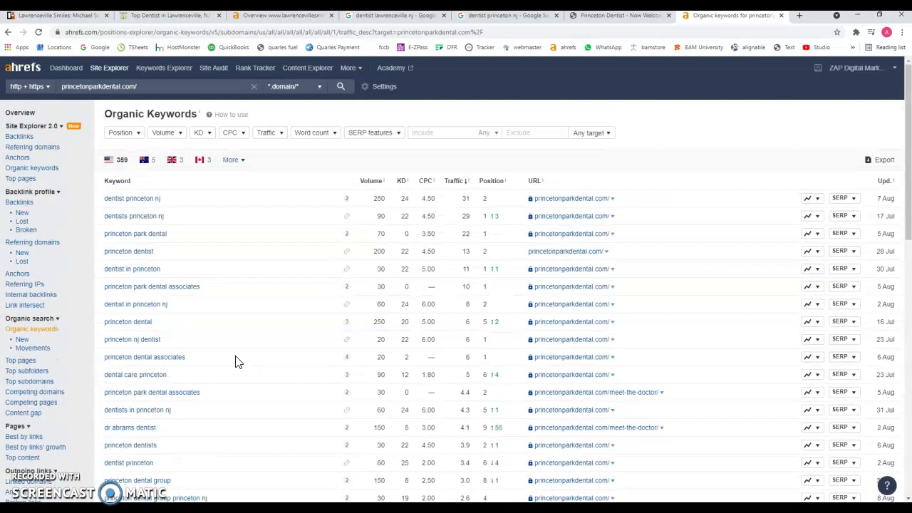
click(295, 370)
Browse down the Lawrenceville Smiles homepage and click two items further down the page.
click(187, 16)
scroll(386, 292, down, 3)
scroll(386, 292, down, 1)
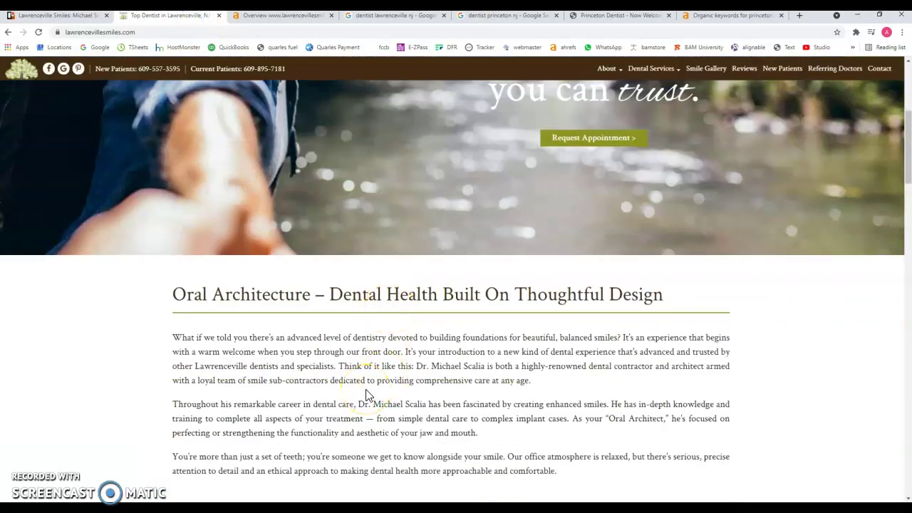
click(492, 397)
click(461, 425)
Recheck the lawrencevillesmiles.com Ahrefs overview, then return to the top of the Lawrenceville Smiles homepage.
click(286, 14)
click(289, 163)
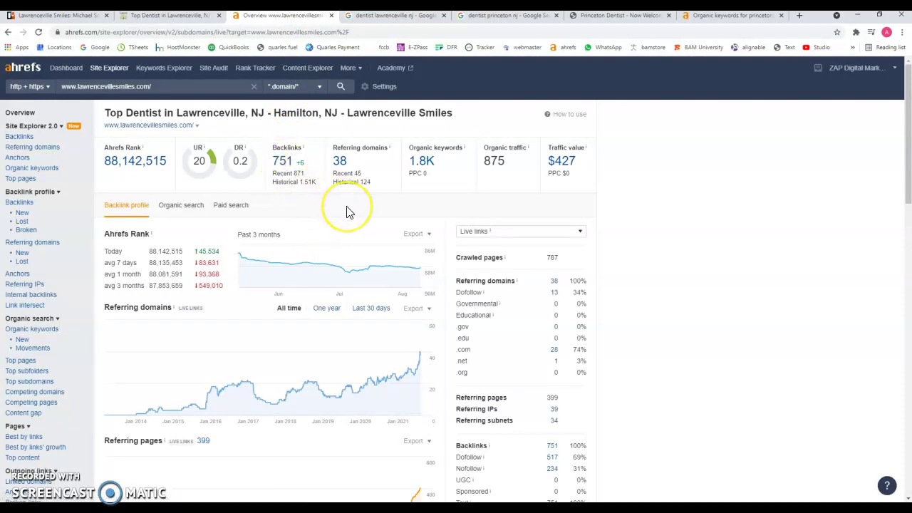
click(171, 15)
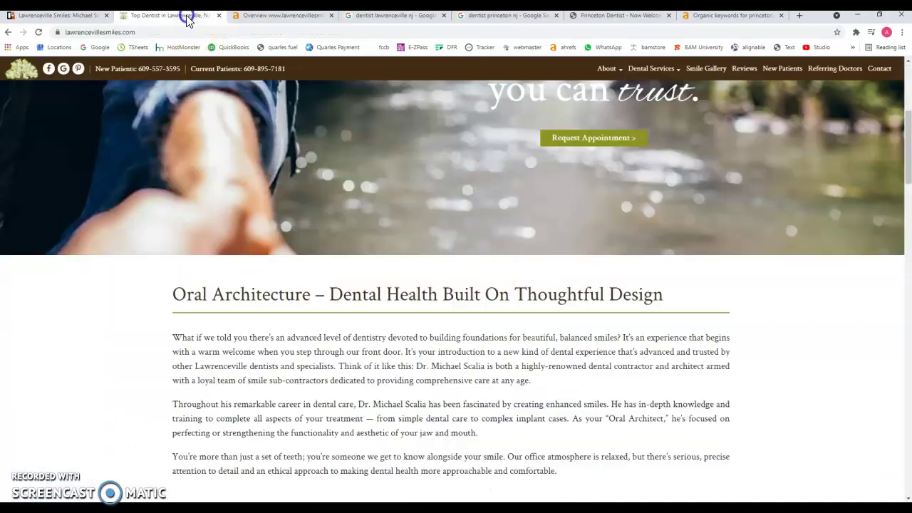
scroll(324, 330, up, 1)
scroll(322, 330, up, 3)
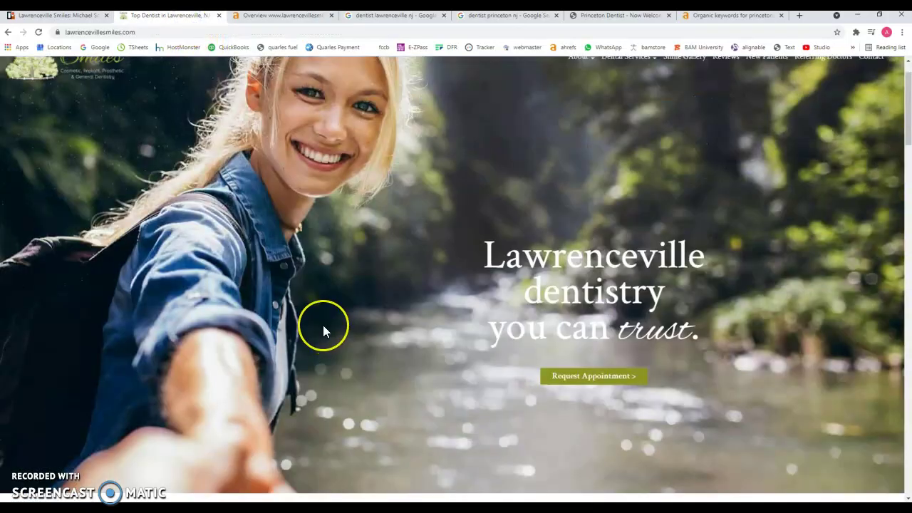